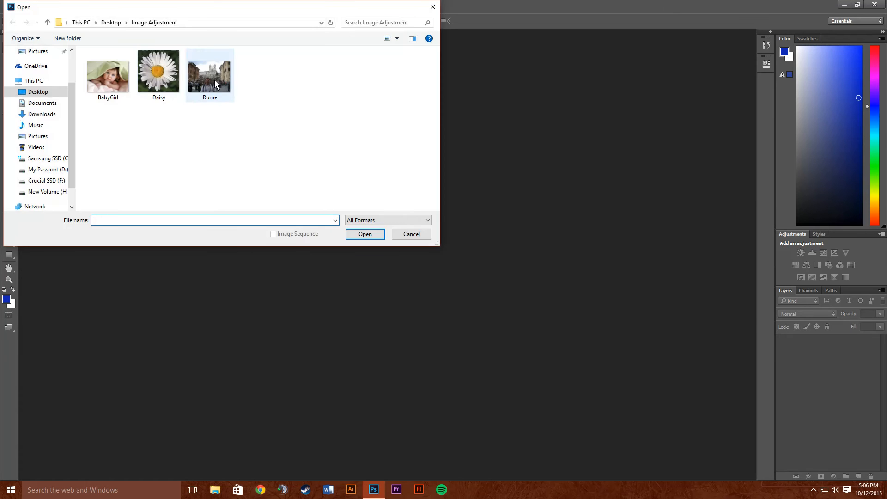
# - Open the Rome image, unlock its Background layer and check the layer by hiding and showing it
pyautogui.doubleClick(215, 82)
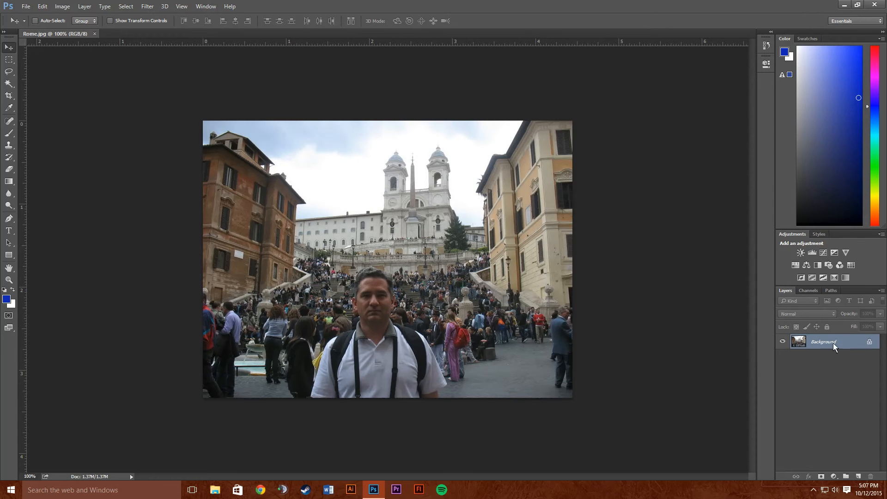
pyautogui.click(870, 342)
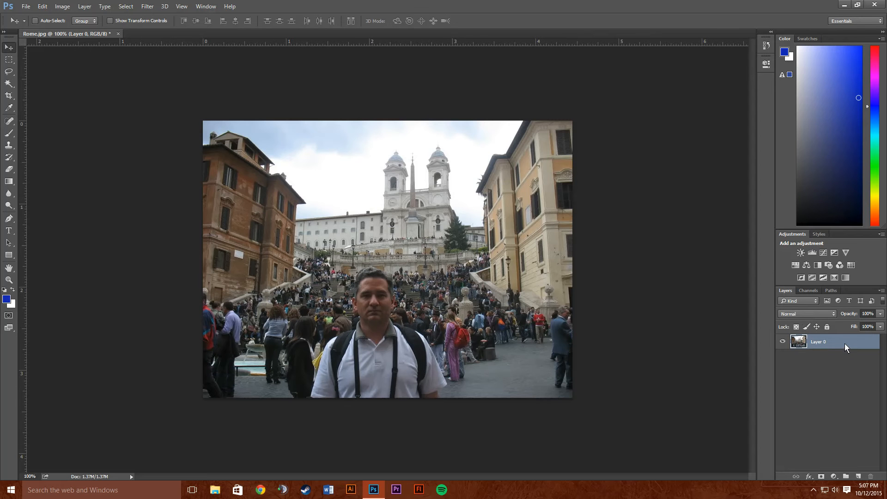
pyautogui.click(782, 342)
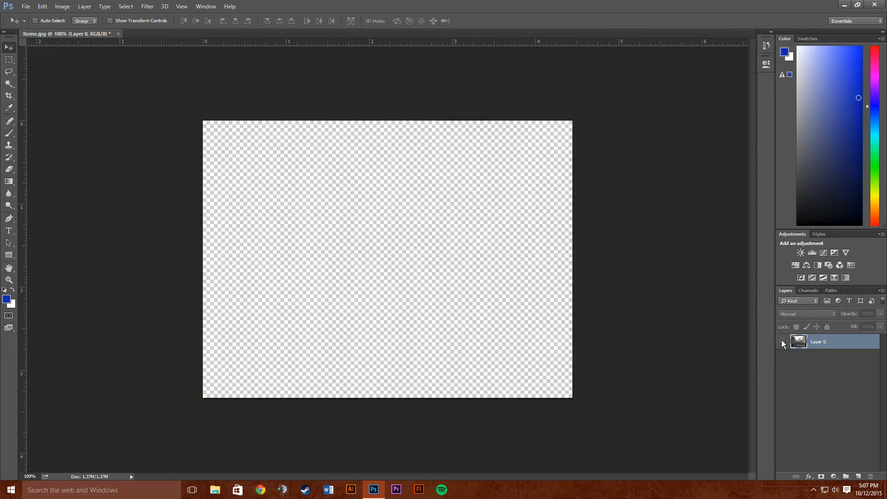
pyautogui.click(781, 342)
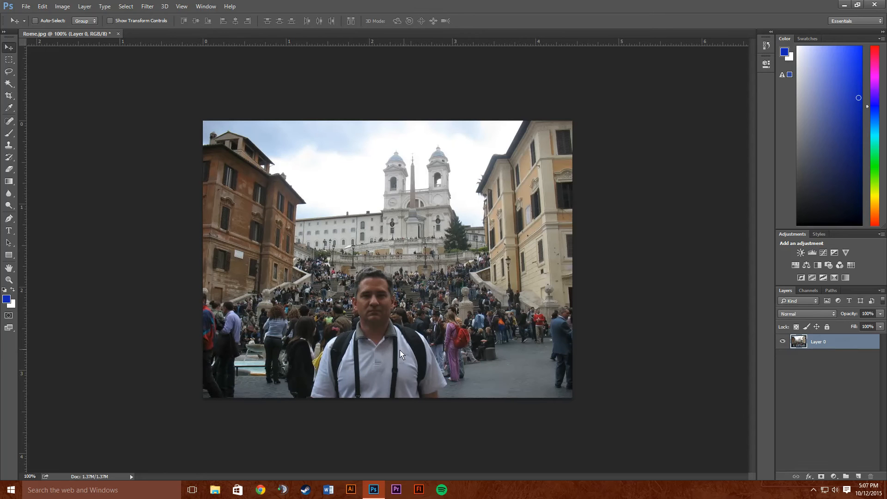
# - Set the Quick Selection brush size to 49 px and select the white shirt of the man in the foreground
pyautogui.click(11, 84)
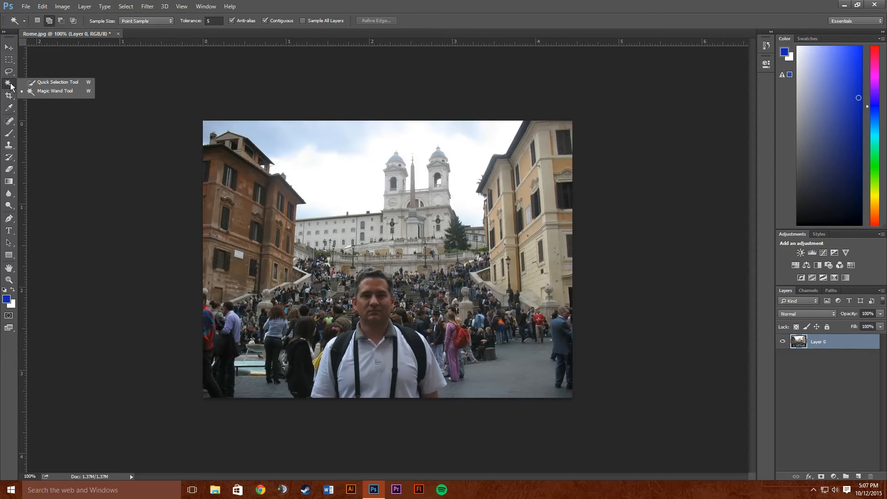
pyautogui.click(43, 83)
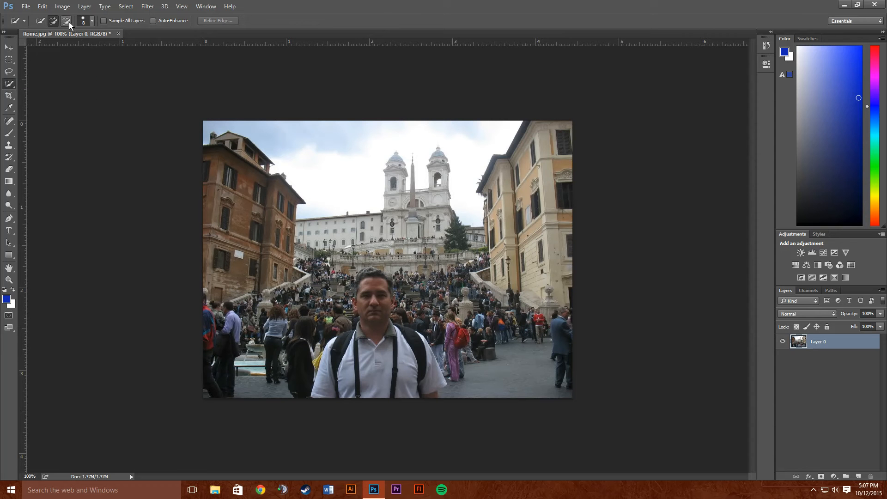
pyautogui.click(92, 22)
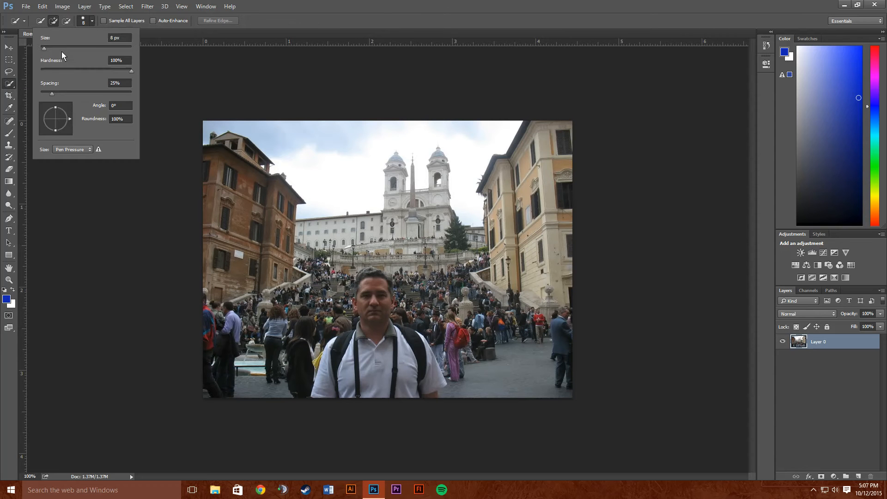
pyautogui.click(59, 48)
pyautogui.click(329, 389)
pyautogui.moveTo(329, 389)
pyautogui.mouseDown()
pyautogui.moveTo(343, 357)
pyautogui.moveTo(367, 355)
pyautogui.moveTo(362, 360)
pyautogui.moveTo(400, 399)
pyautogui.moveTo(413, 380)
pyautogui.mouseUp()
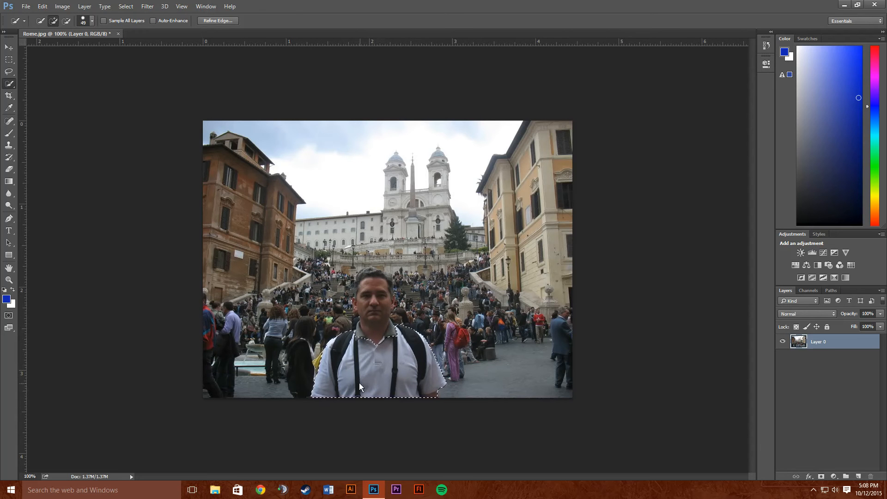
# - Extend the quick selection over the man's collar, face and hair
pyautogui.click(378, 345)
pyautogui.moveTo(373, 286); pyautogui.dragTo(364, 323)
pyautogui.moveTo(370, 280); pyautogui.dragTo(368, 290)
# - Switch to the Magic Wand in subtract mode with the selected man enlarged to 300%
pyautogui.rightClick(9, 84)
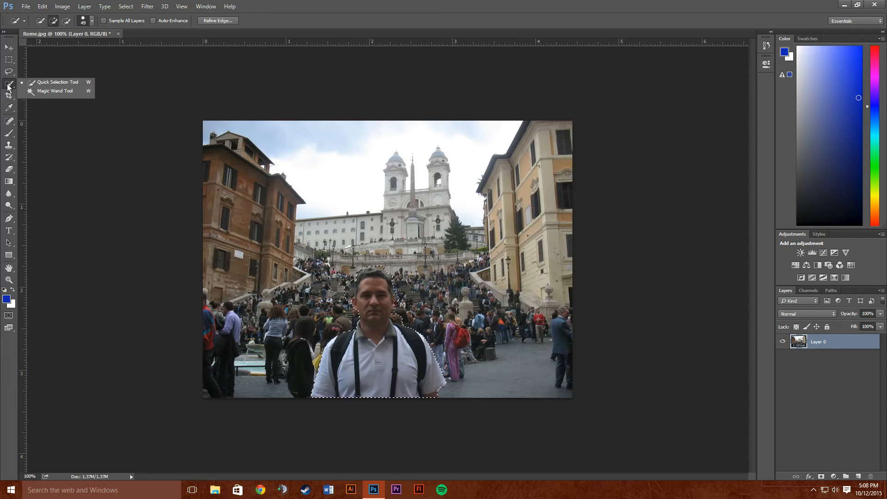
pyautogui.click(47, 92)
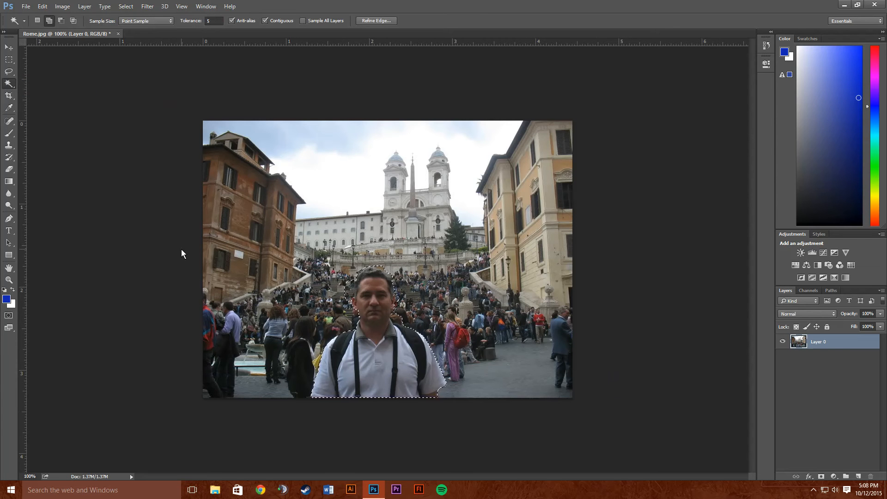
pyautogui.hotkey('ctrl', '+')
pyautogui.hotkey('ctrl', '+')
pyautogui.scroll(-10, 168, 304)
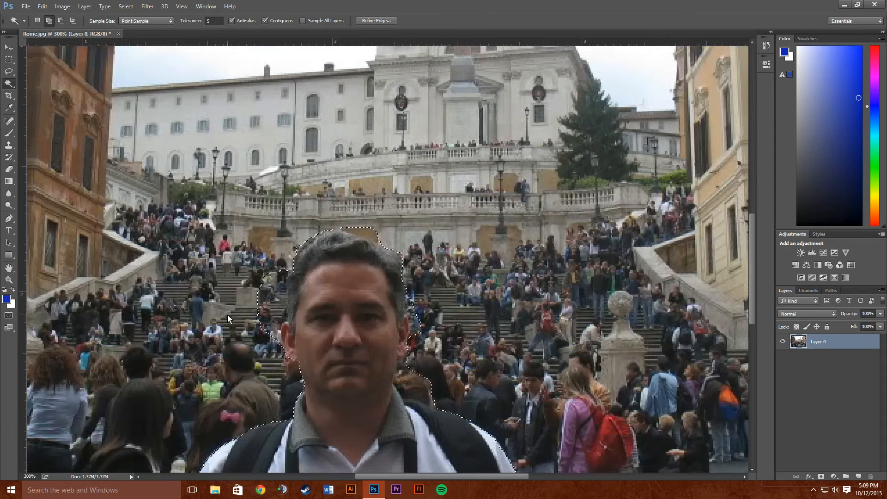
pyautogui.scroll(-1, 227, 315)
pyautogui.hscroll(-4, 287, 357)
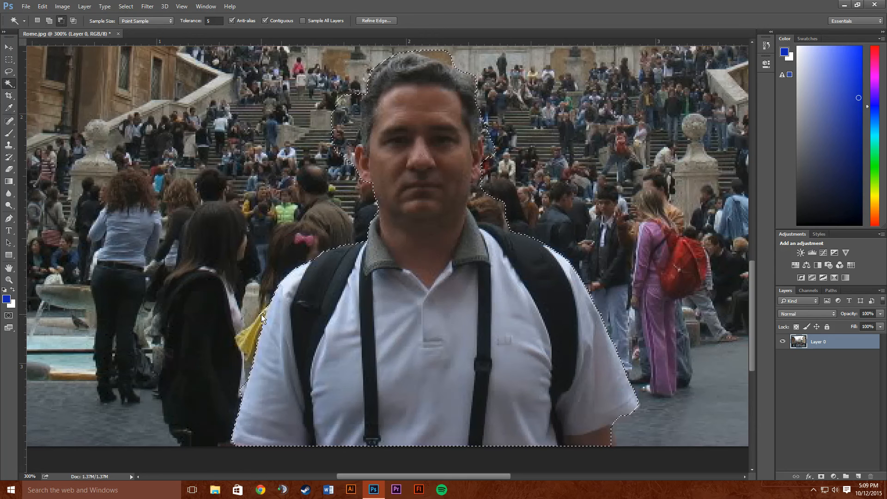
# - Try Magic Wand tolerance 10 at the man's shoulder edge beside the yellow bag and restore the tolerance to 5
pyautogui.click(207, 22)
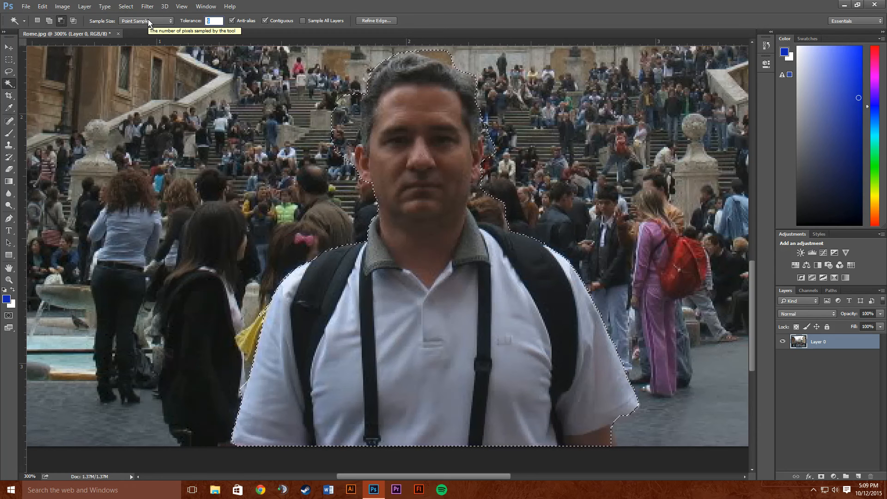
pyautogui.write('10')
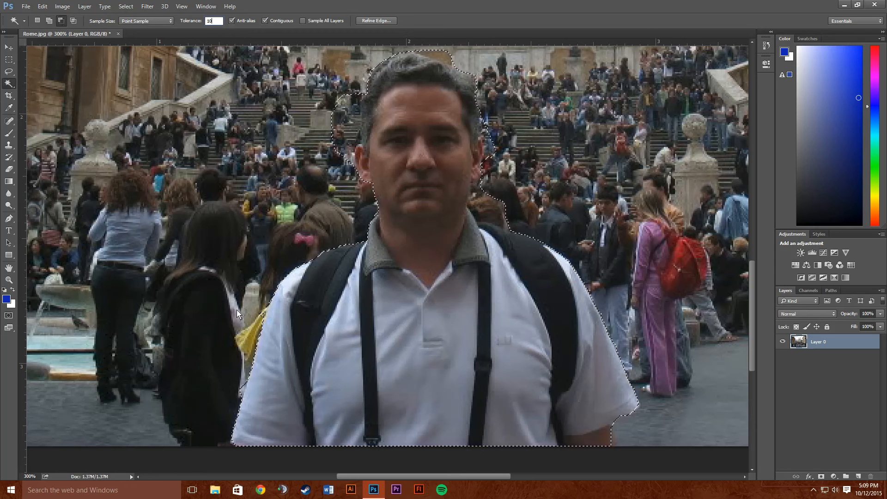
pyautogui.click(260, 316)
pyautogui.doubleClick(209, 21)
pyautogui.write('5')
pyautogui.press('Return')
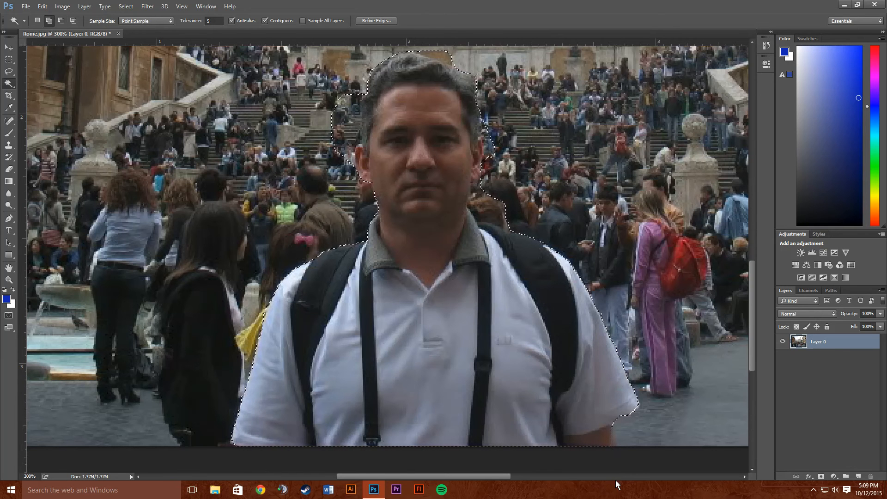
# - Subtract the bystander's brown hair beside the man's neck from the selection with the Magic Wand at tolerance 5
pyautogui.scroll(-2, 619, 467)
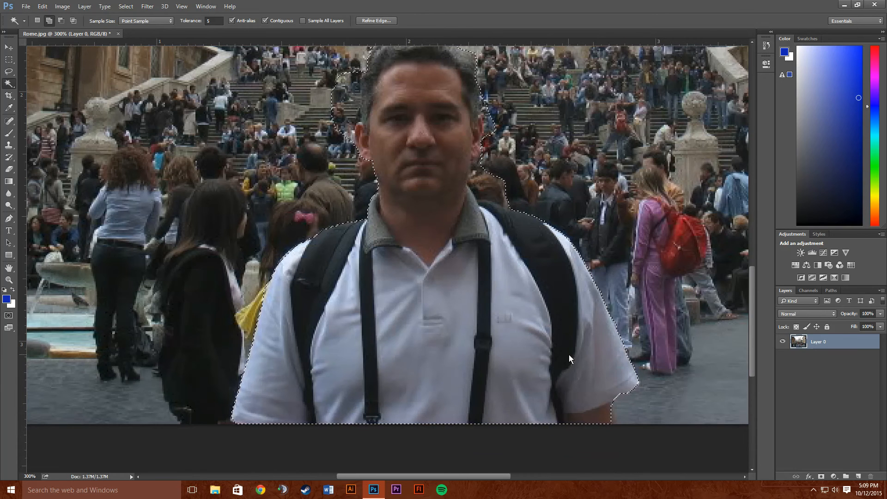
pyautogui.scroll(3, 569, 354)
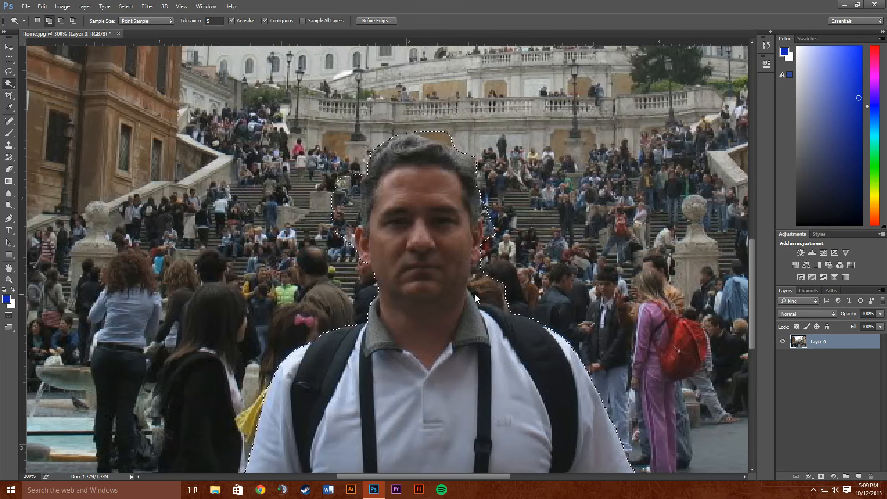
pyautogui.click(61, 20)
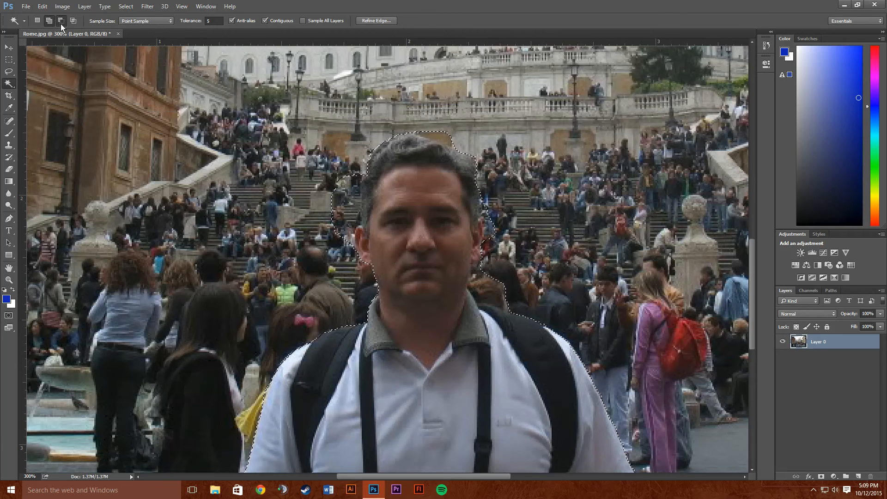
pyautogui.click(504, 292)
pyautogui.click(490, 295)
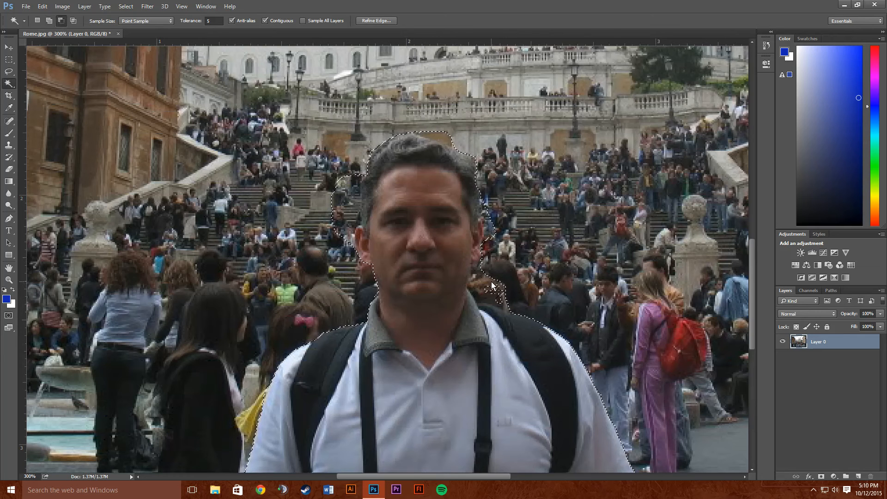
# - Set the Magic Wand tolerance to 10 and subtract more of the bystander's hair between the man's ear and shoulder
pyautogui.click(186, 19)
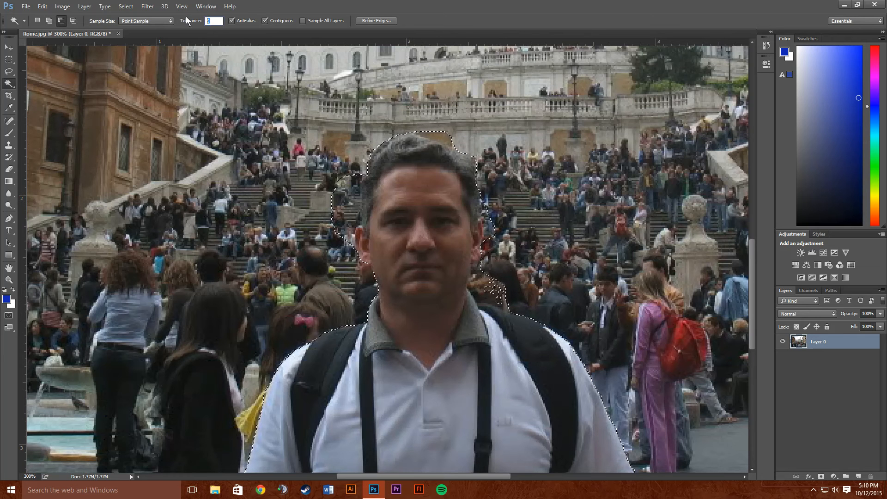
pyautogui.write('10')
pyautogui.click(495, 300)
pyautogui.click(509, 308)
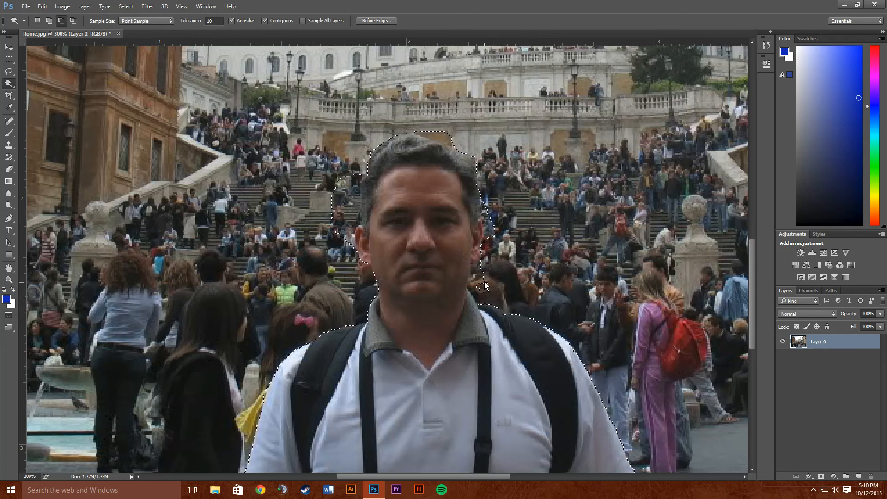
pyautogui.click(479, 268)
pyautogui.click(481, 265)
# - Set the Magic Wand tolerance to 5 and subtract the small patch along the man's jaw below the ear
pyautogui.click(216, 20)
pyautogui.write('5')
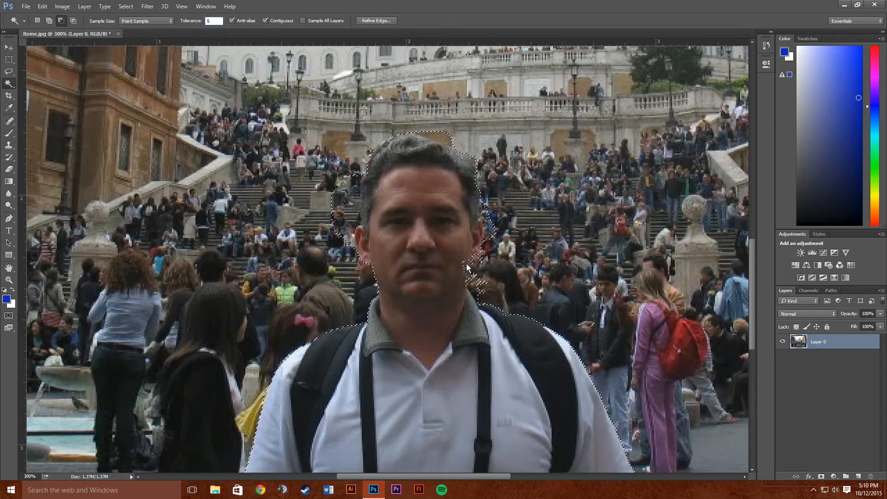
pyautogui.click(466, 263)
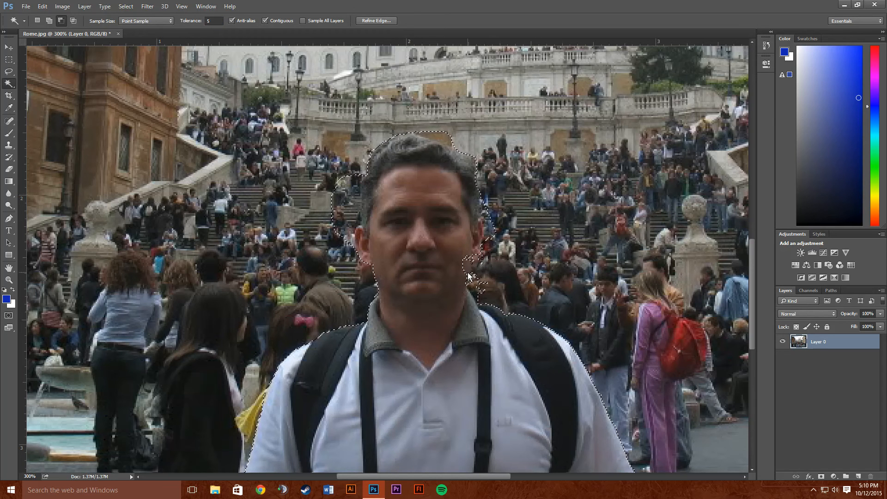
# - Set the Magic Wand tolerance to 3 and subtract the remaining bits of bystander hair next to the man's jaw
pyautogui.click(49, 21)
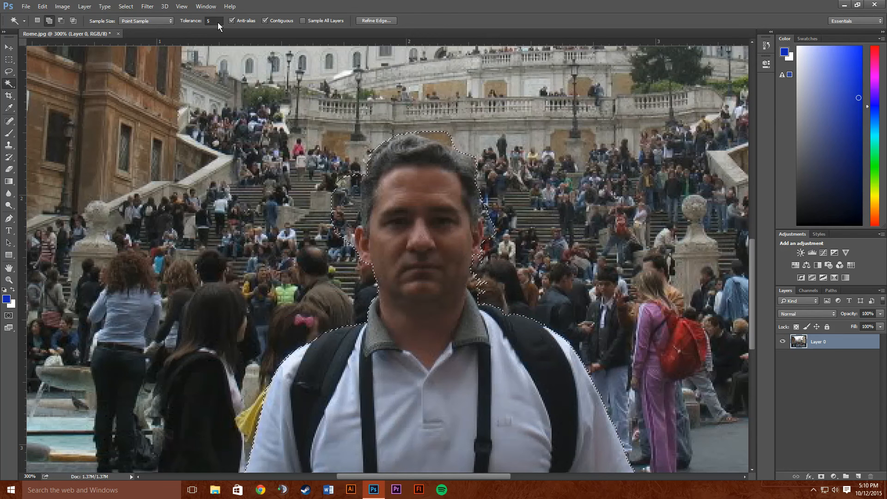
pyautogui.click(206, 21)
pyautogui.write('3')
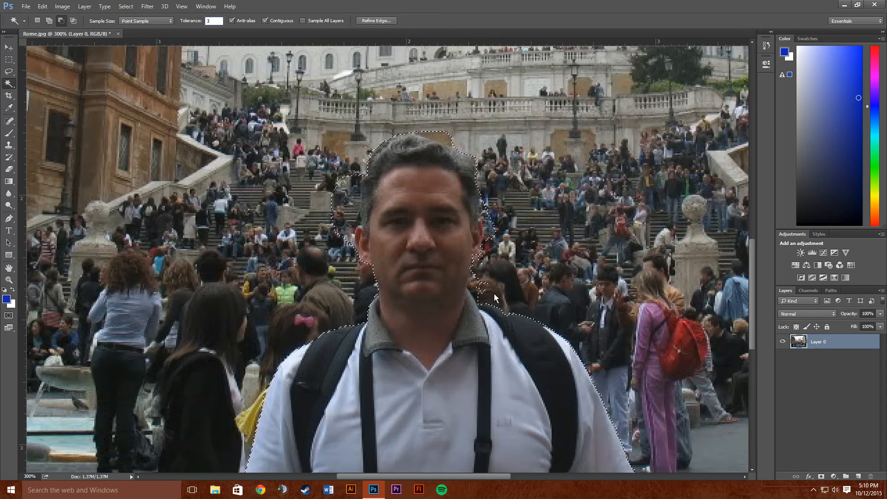
pyautogui.click(483, 285)
pyautogui.click(481, 283)
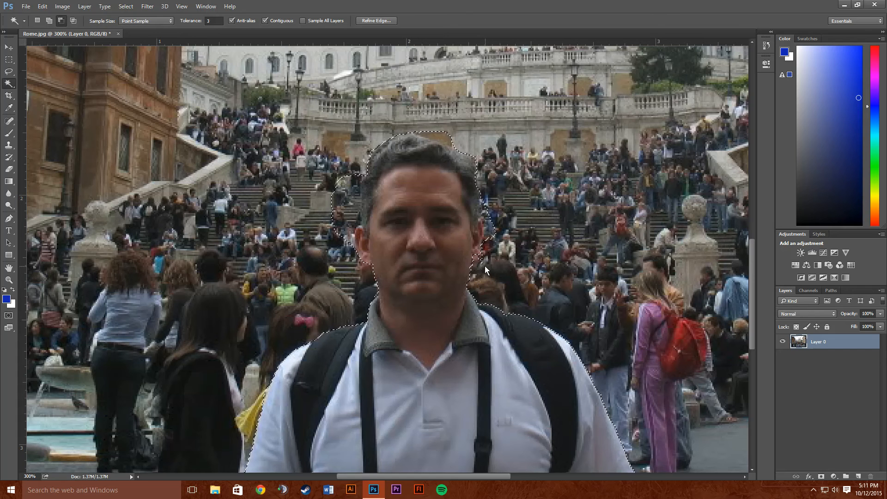
# - Subtract the crowd area beside the man's ear from the selection, keeping the Magic Wand in subtract mode
pyautogui.click(492, 235)
pyautogui.click(487, 236)
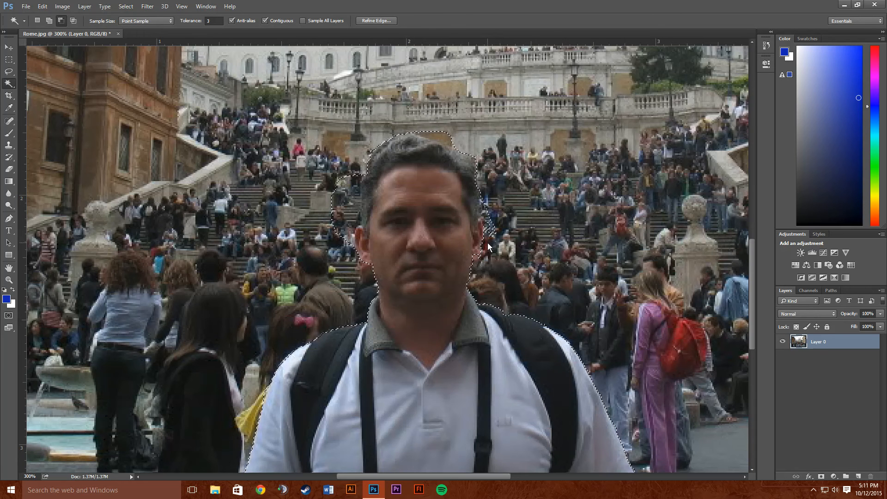
pyautogui.click(49, 20)
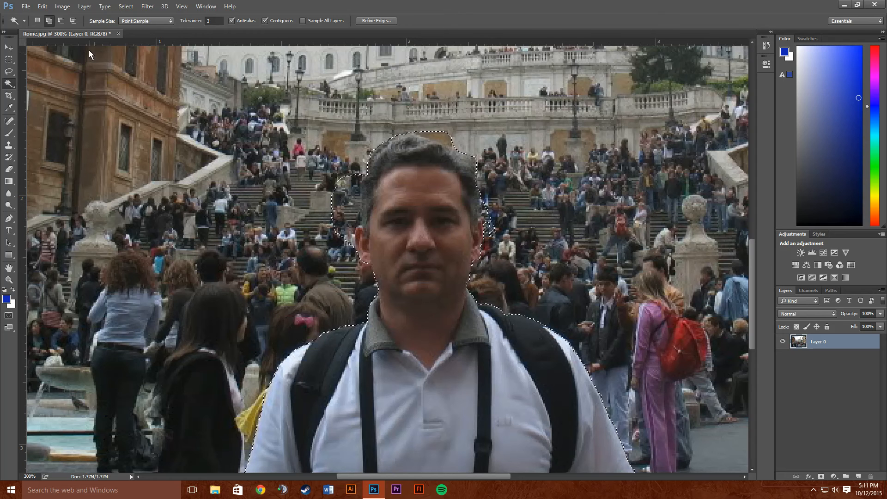
pyautogui.click(61, 20)
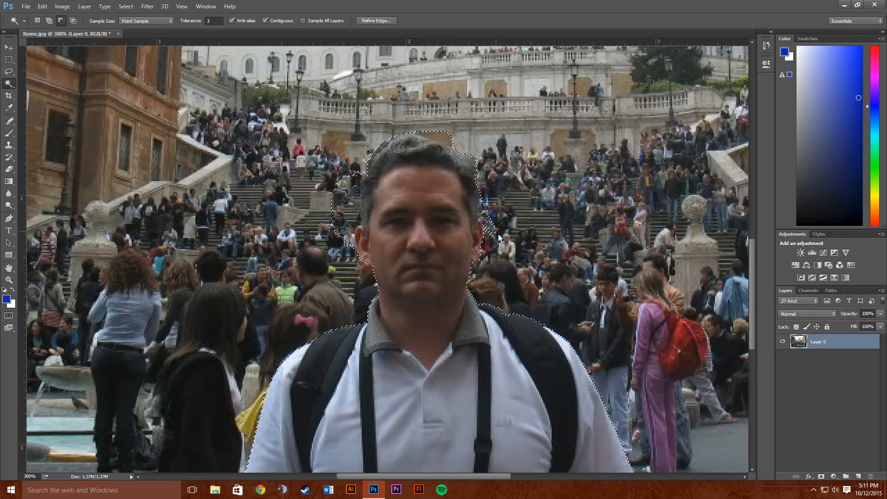
# - Set the Magic Wand tolerance to 5, switch it to add-to-selection mode and fit the whole image in view
pyautogui.click(216, 20)
pyautogui.press('Return')
pyautogui.hotkey('ctrl', '+')
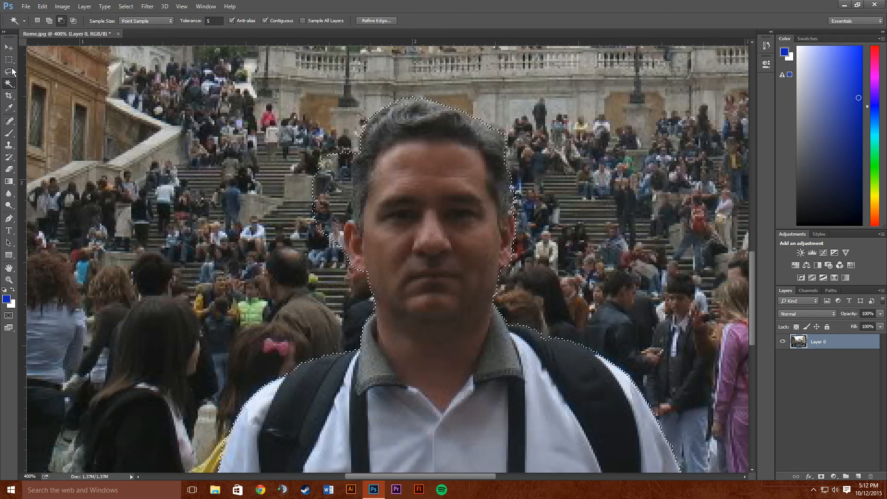
pyautogui.click(49, 21)
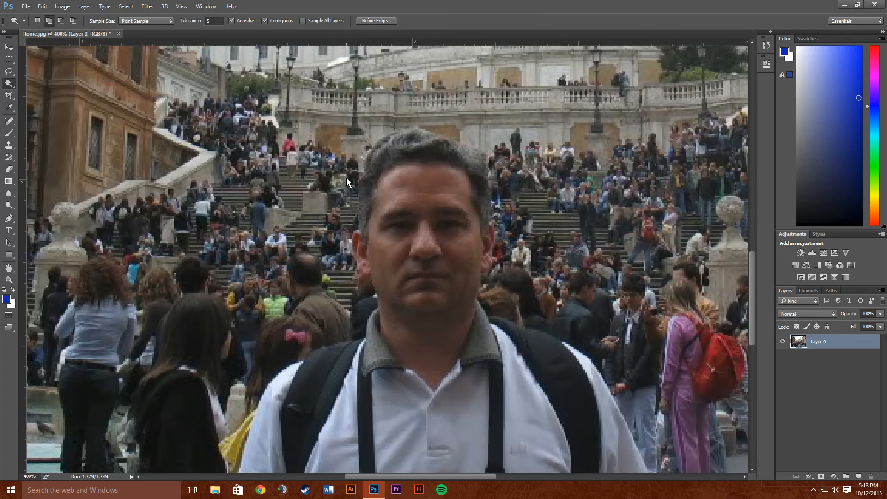
pyautogui.hotkey('ctrl', '-')
pyautogui.hotkey('ctrl', '-')
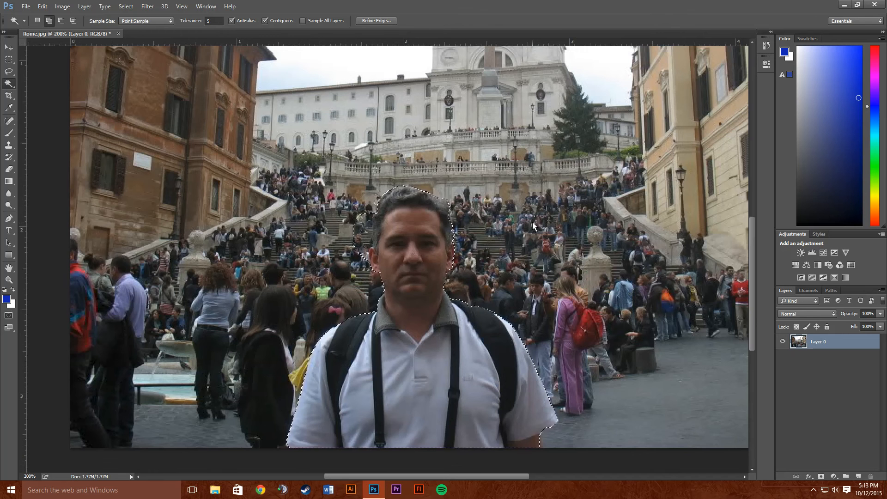
pyautogui.hotkey('ctrl', '0')
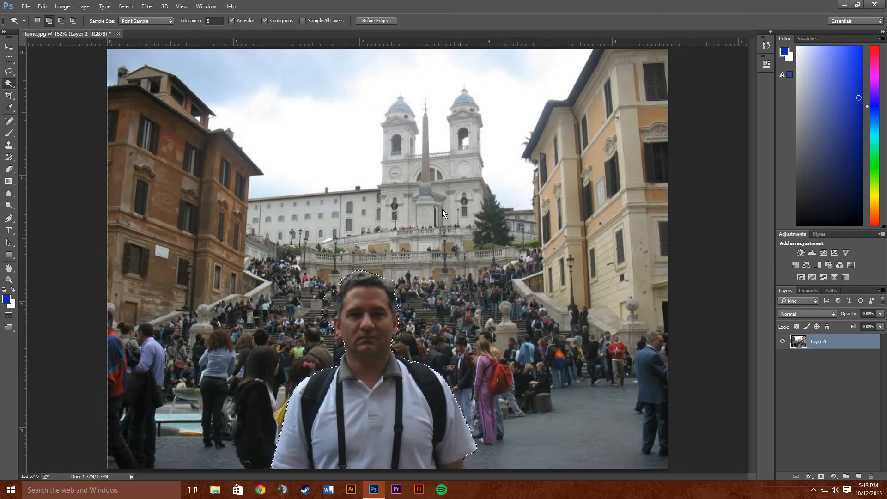
pyautogui.click(37, 7)
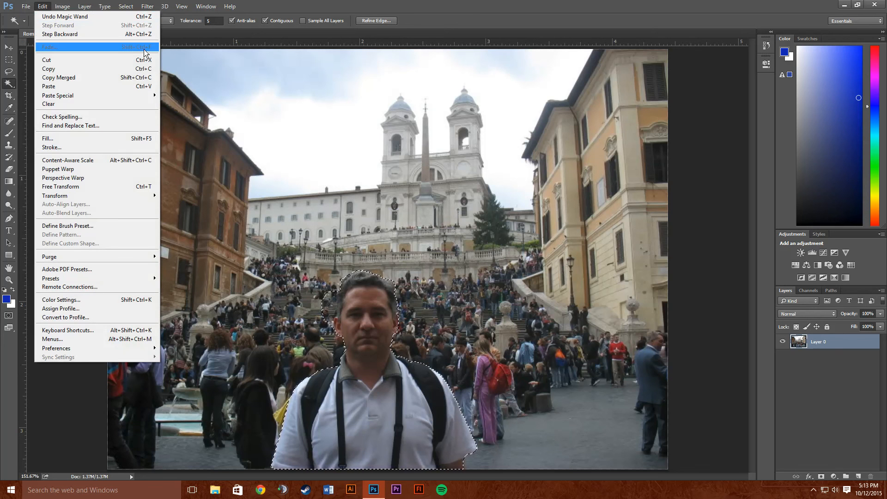
pyautogui.moveTo(138, 195)
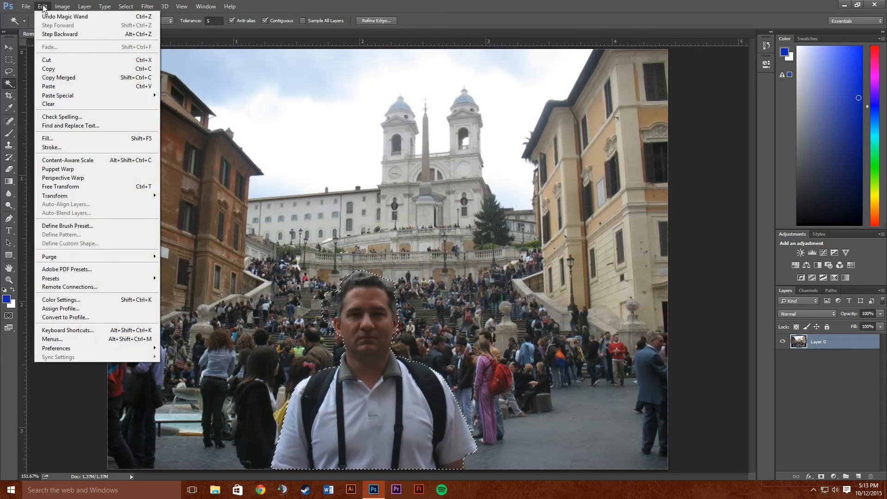
pyautogui.click(42, 7)
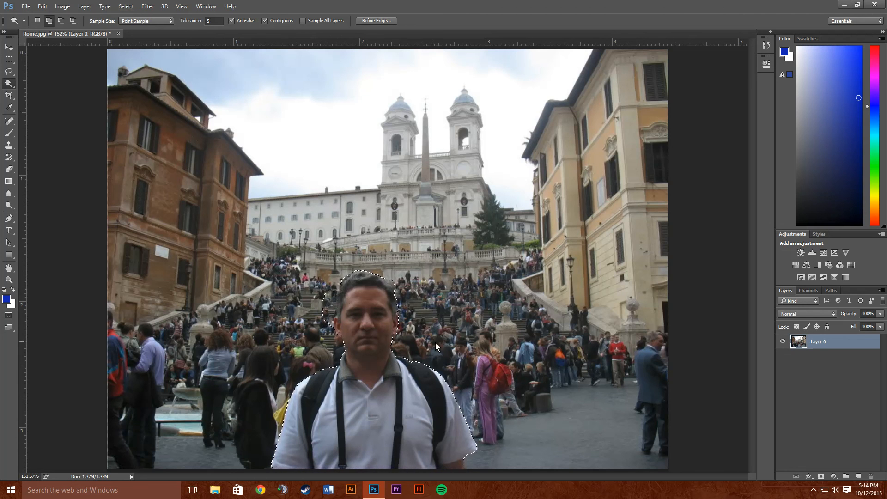
# - Invert the selection so it covers the background around the man, and switch to the Blur tool
pyautogui.click(126, 6)
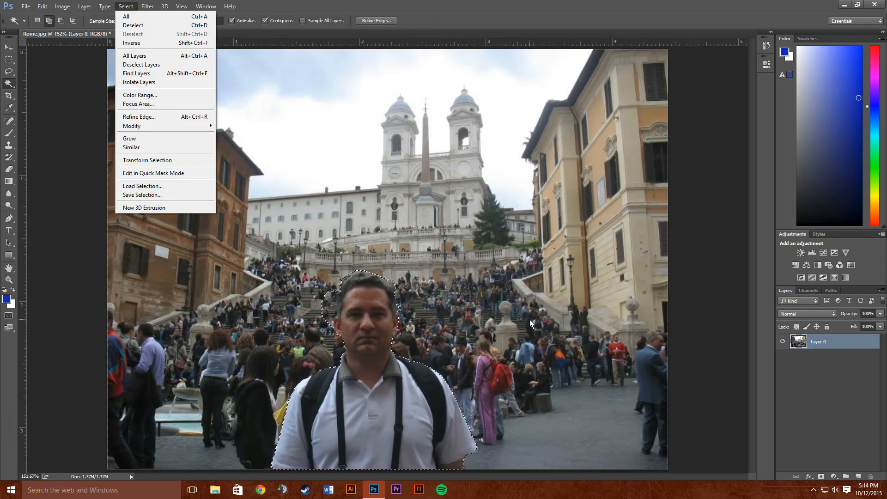
pyautogui.click(146, 43)
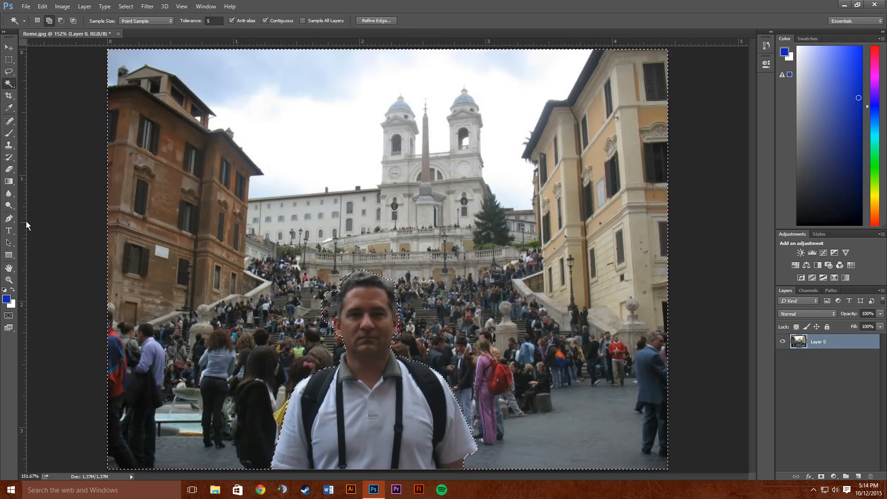
pyautogui.click(13, 194)
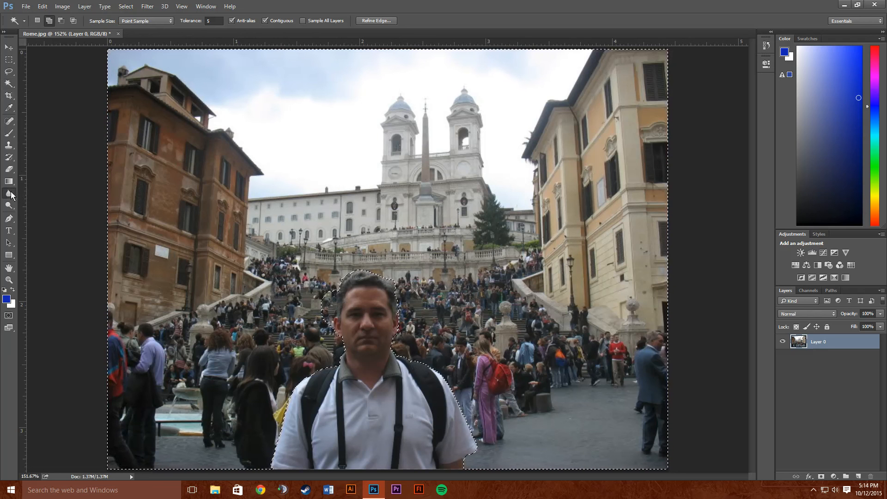
pyautogui.click(54, 191)
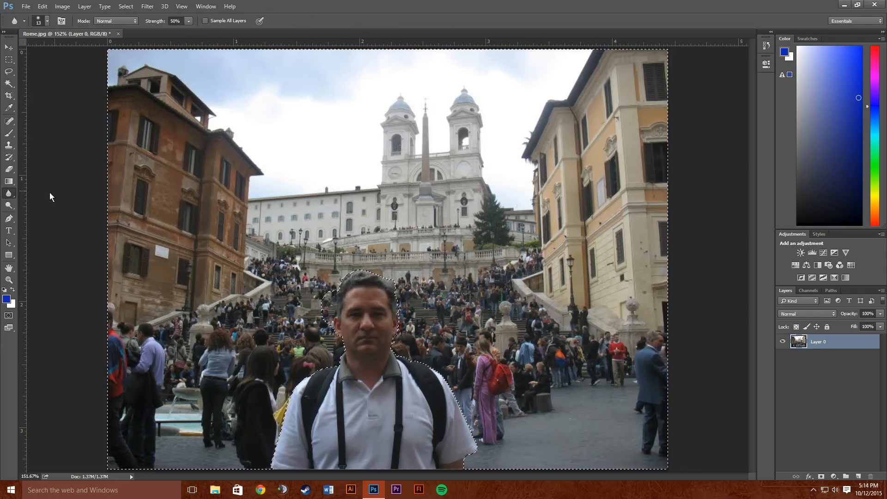
# - Set the Blur tool's brush size to 405 px
pyautogui.click(48, 24)
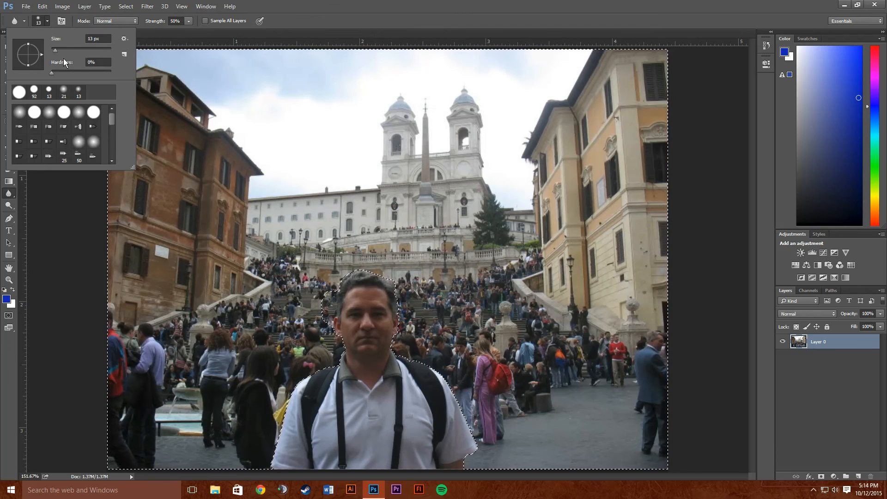
pyautogui.moveTo(52, 48); pyautogui.dragTo(84, 48)
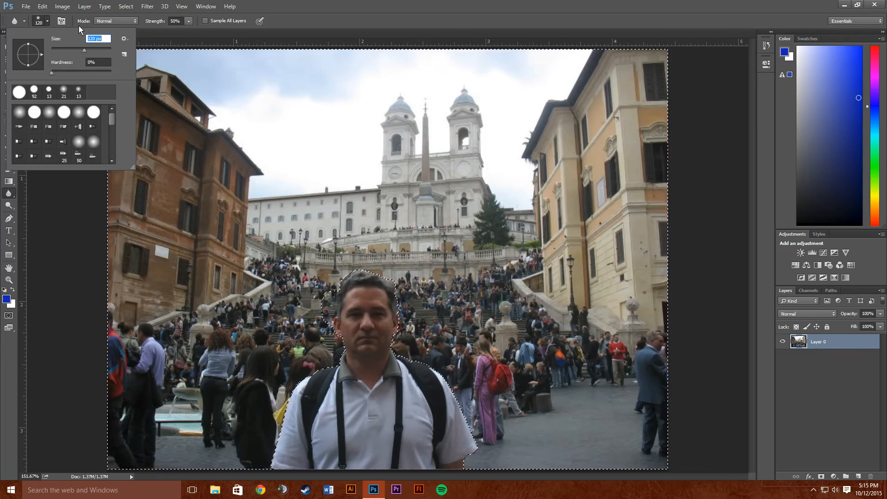
pyautogui.click(189, 21)
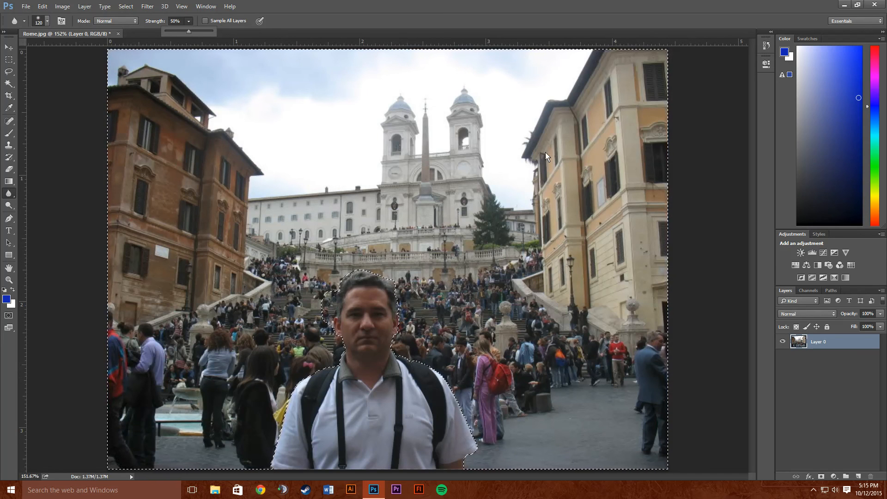
pyautogui.click(47, 22)
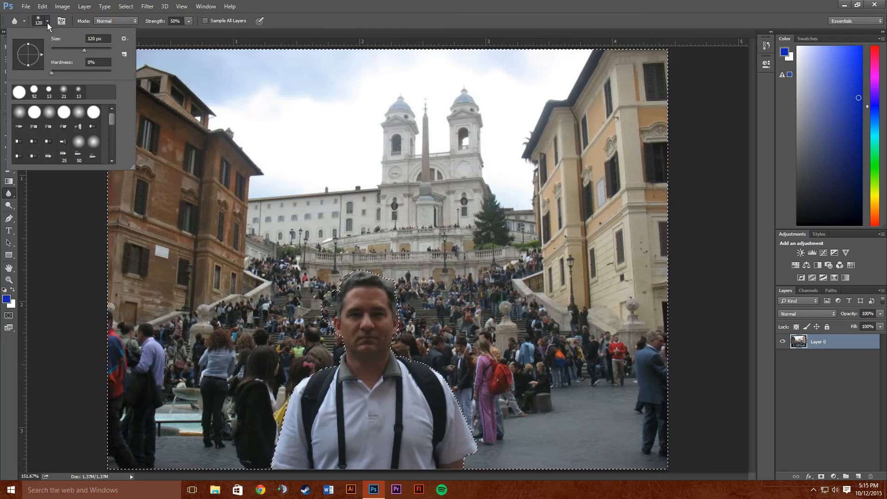
pyautogui.moveTo(90, 51); pyautogui.dragTo(98, 49)
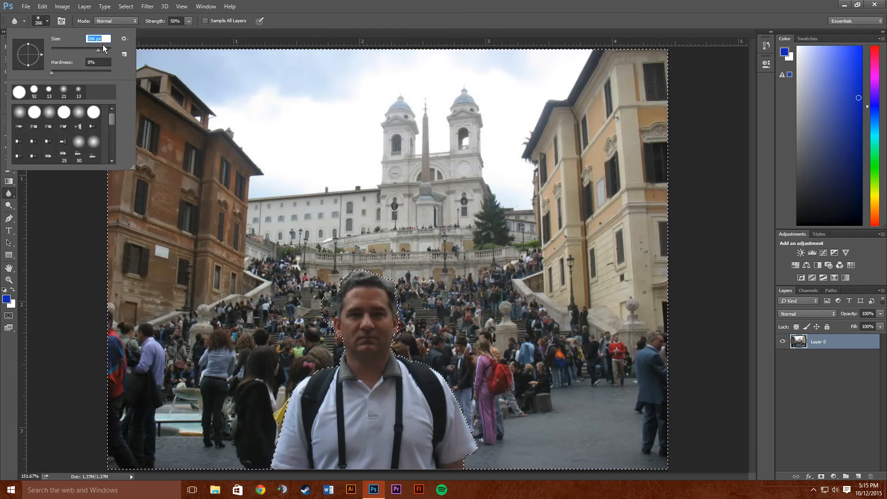
pyautogui.click(106, 50)
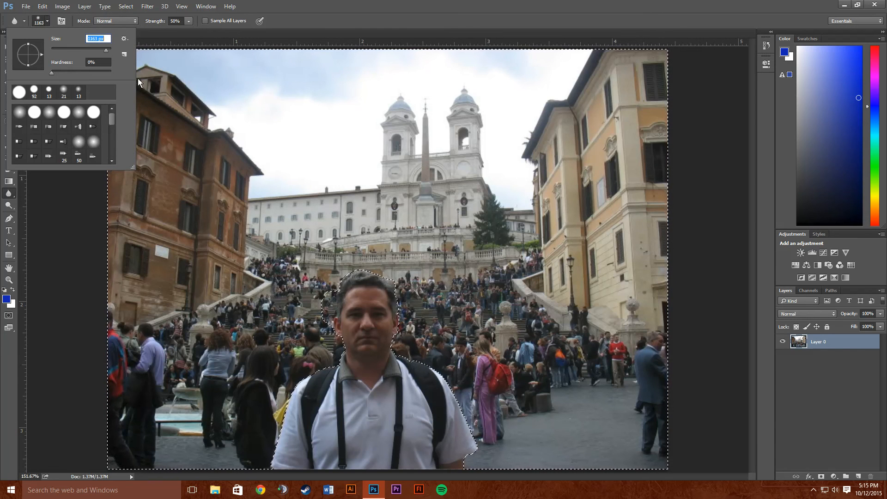
pyautogui.click(103, 50)
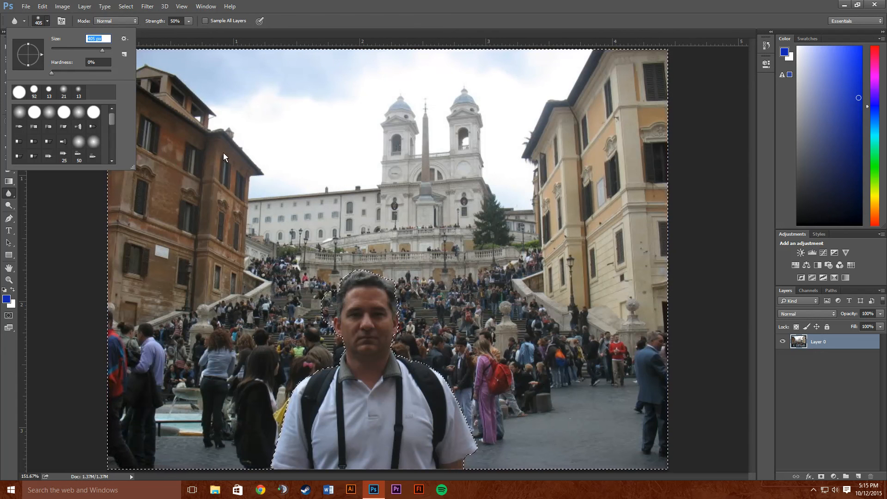
pyautogui.press('Return')
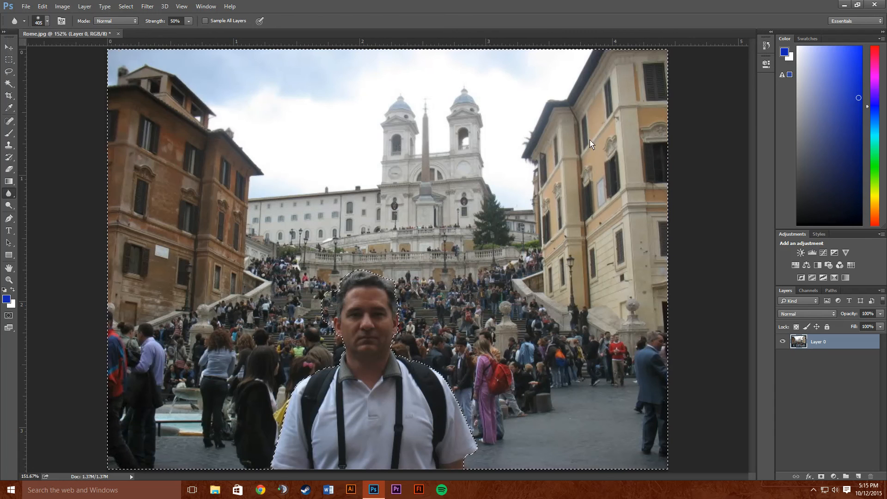
# - Blur the entire selected background of buildings, sky and crowd around the man, and clear the selection
pyautogui.moveTo(590, 140)
pyautogui.mouseDown()
pyautogui.moveTo(325, 134)
pyautogui.moveTo(144, 153)
pyautogui.moveTo(153, 342)
pyautogui.mouseUp()
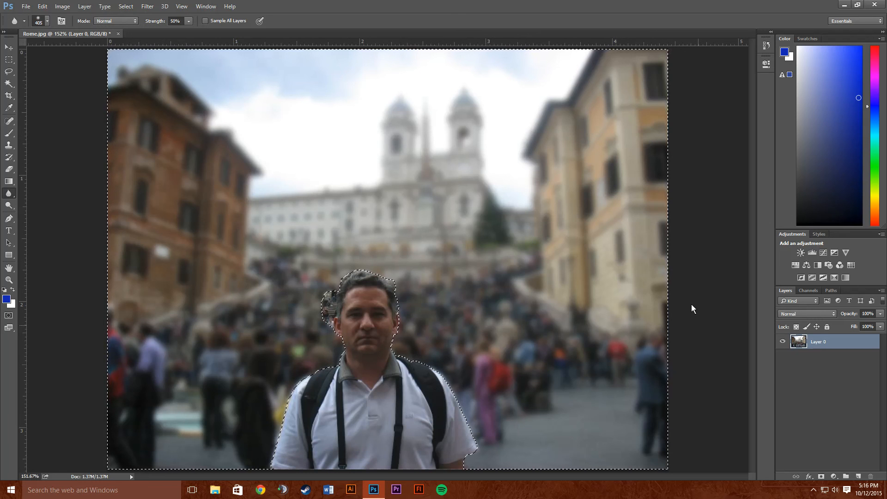
pyautogui.click(9, 50)
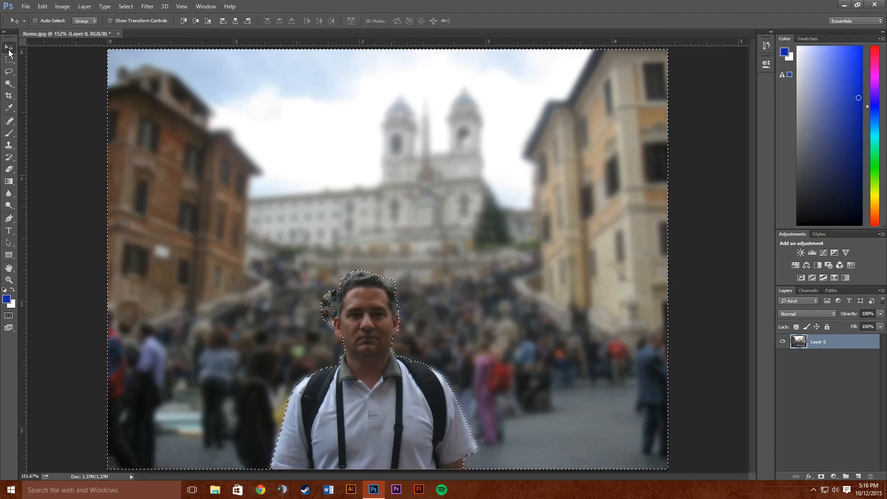
pyautogui.hotkey('ctrl', 'd')
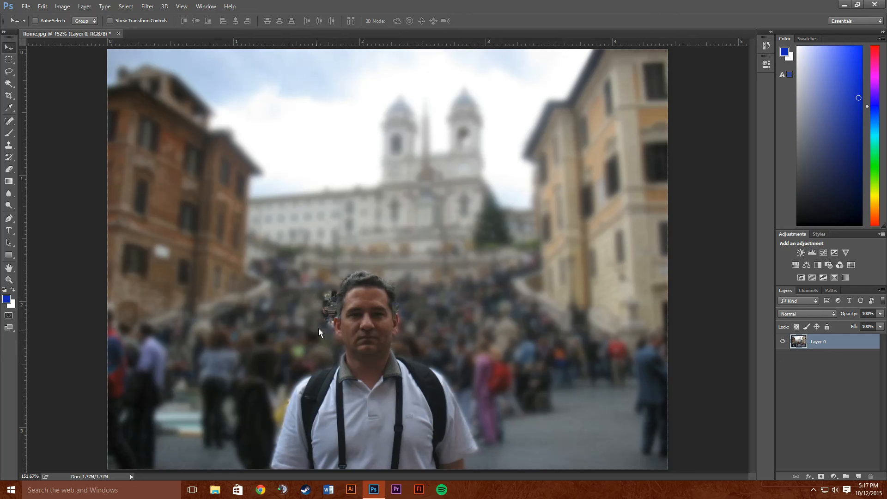
# - Create a text box across the sky beside the church towers and set its font size to 24 pt
pyautogui.click(9, 231)
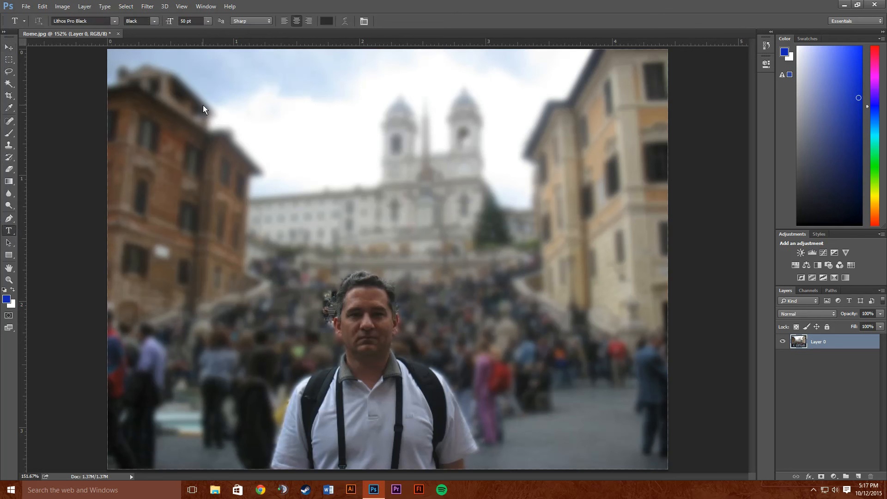
pyautogui.moveTo(235, 79); pyautogui.dragTo(439, 140)
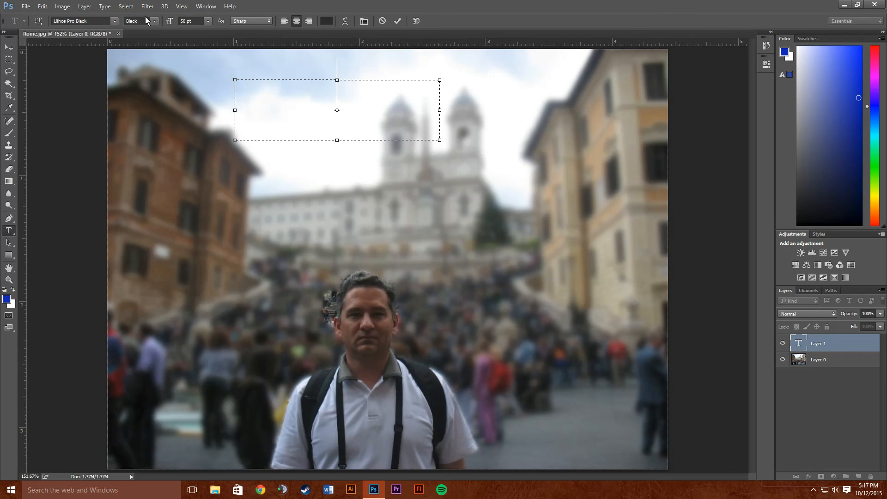
pyautogui.click(200, 21)
pyautogui.write('2')
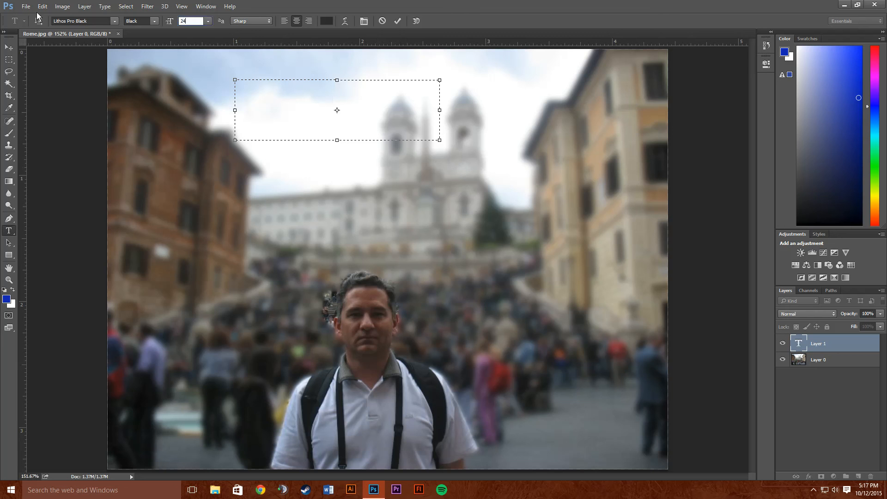
pyautogui.write('4')
pyautogui.press('Return')
# - Enter the man's title and surname as the caption and widen the text box to fit it on one line
pyautogui.write('MR')
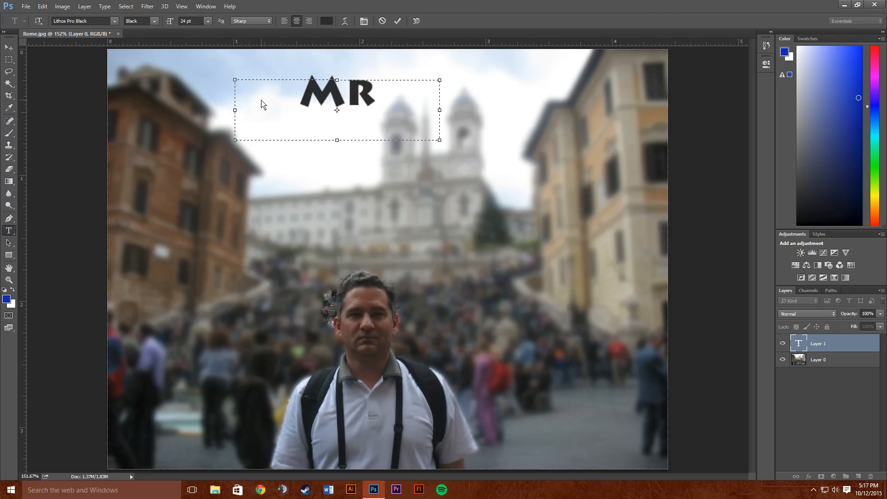
pyautogui.write('. D')
pyautogui.press('BackSpace')
pyautogui.press('BackSpace')
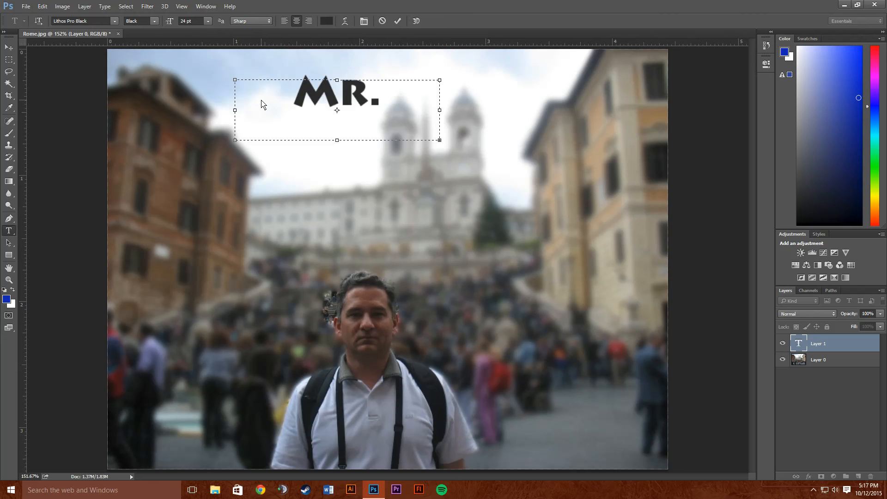
pyautogui.moveTo(440, 110); pyautogui.dragTo(714, 123)
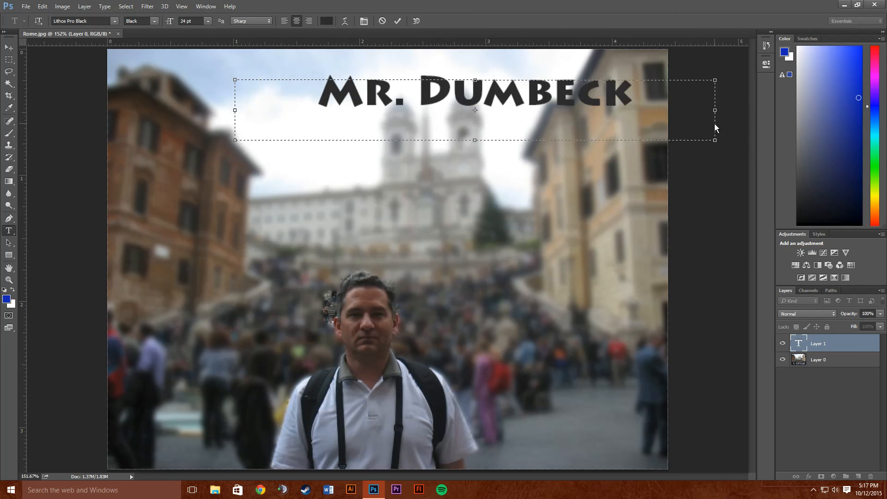
pyautogui.click(395, 22)
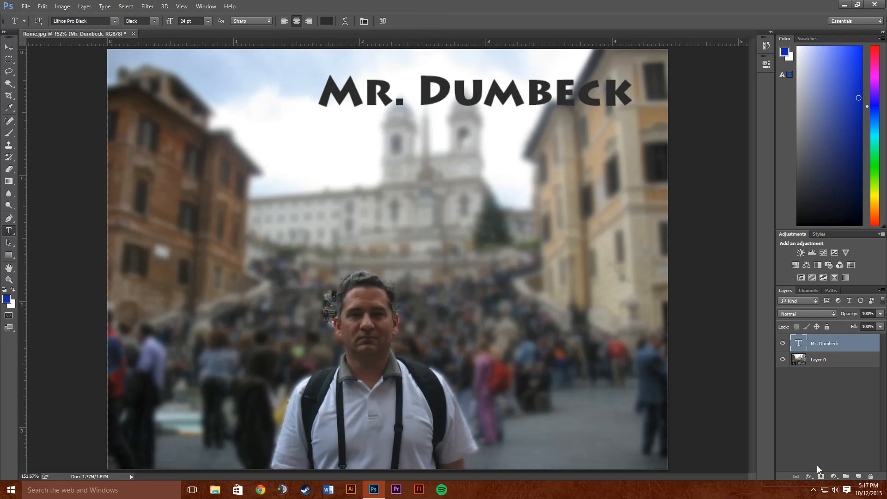
pyautogui.click(813, 490)
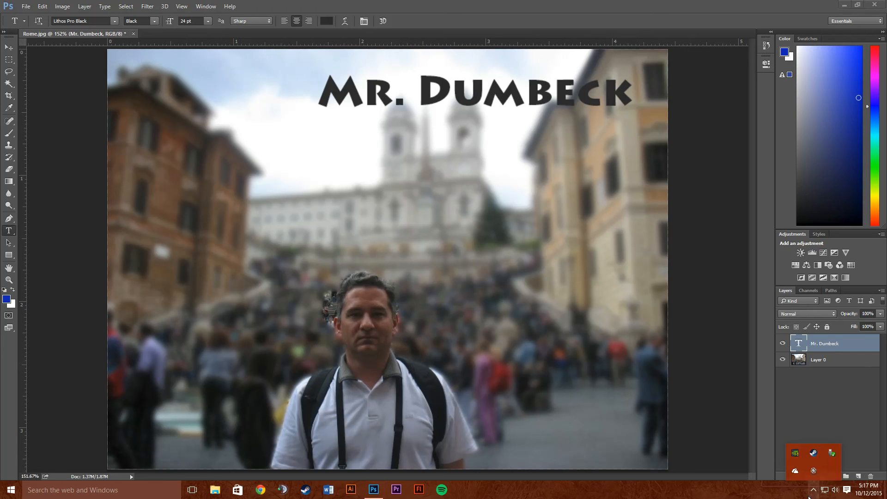